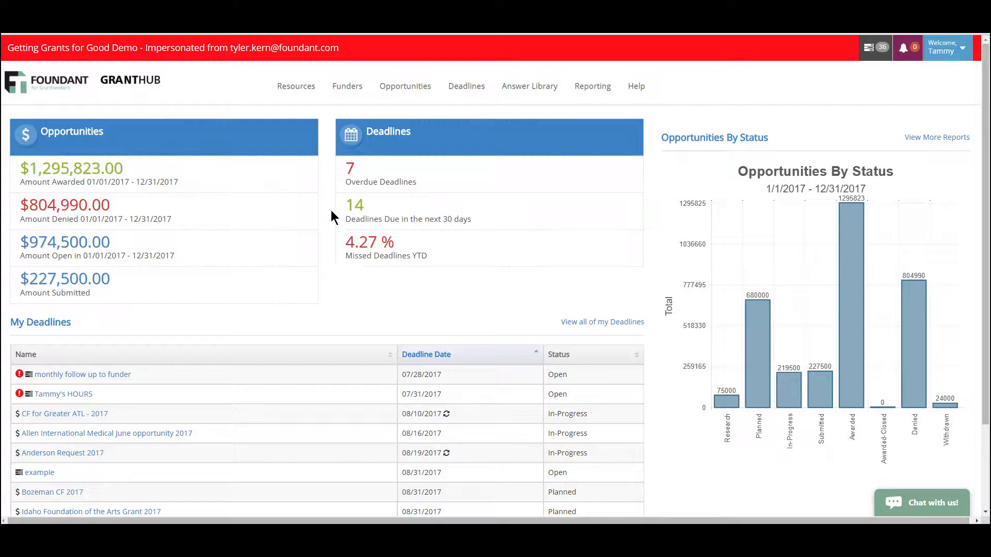
Open the 3M Foundation funder record and list all of its opportunities regardless of status
left_click(346, 90)
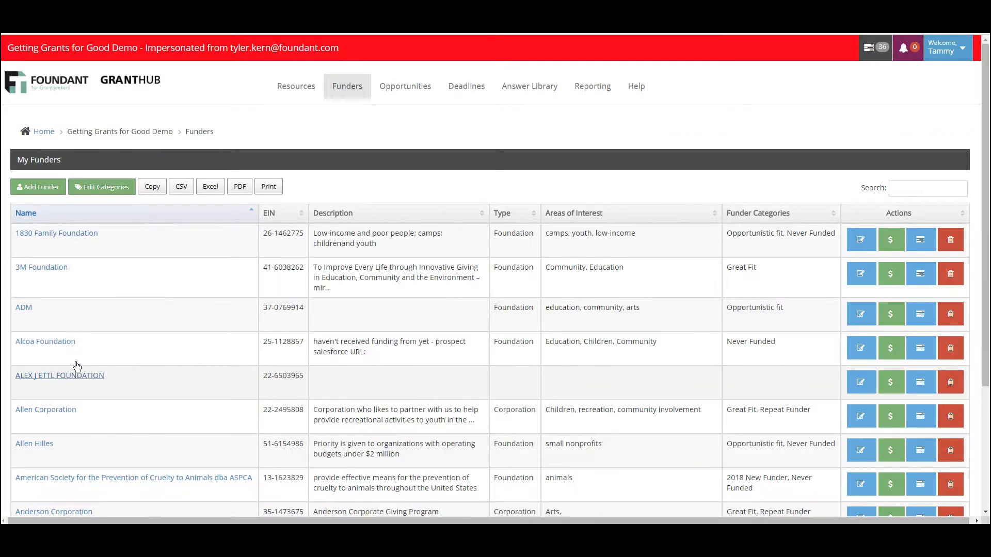
left_click(48, 268)
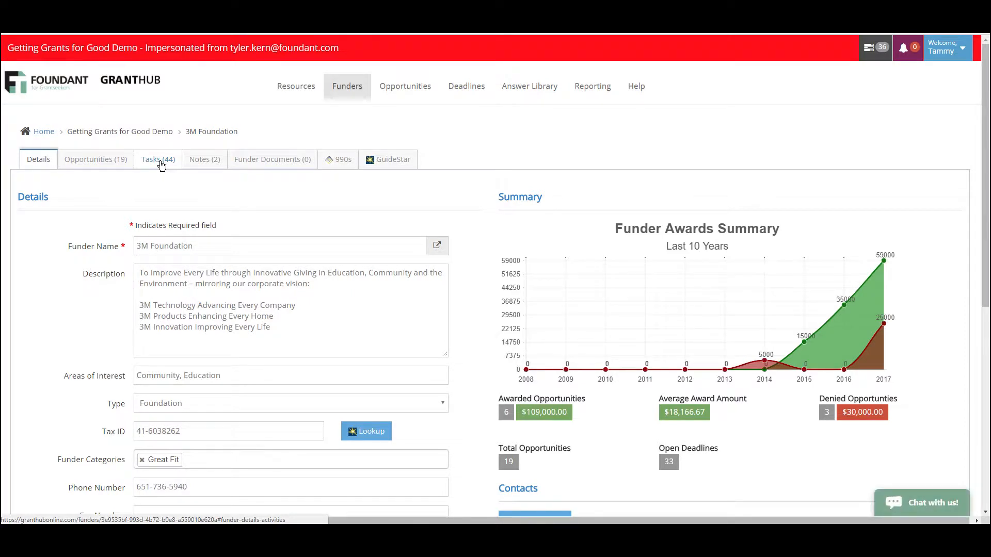
left_click(95, 161)
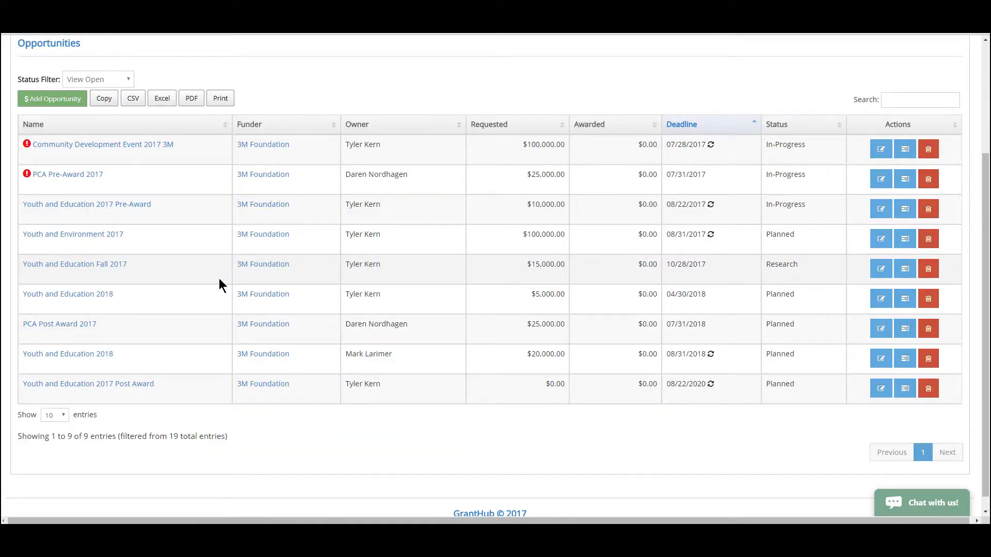
left_click(109, 75)
left_click(112, 94)
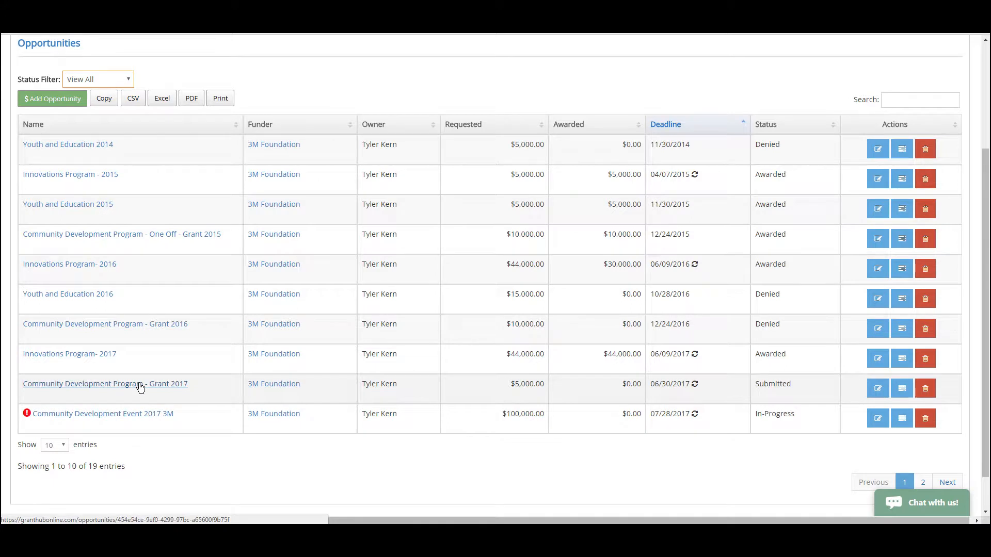
Search the funder's opportunities for "youth and ed" and open Youth and Education 2017
left_click(942, 100)
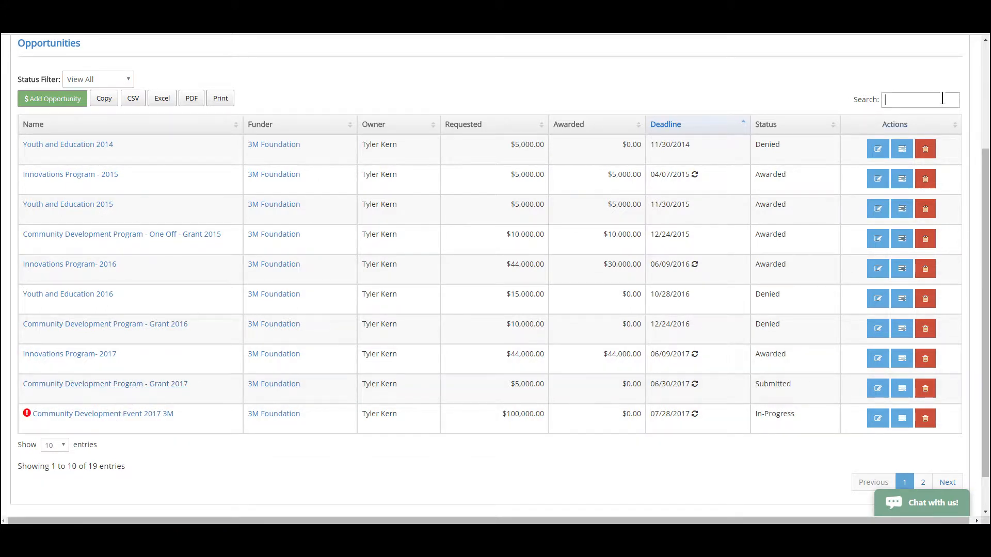
type("youth and ed")
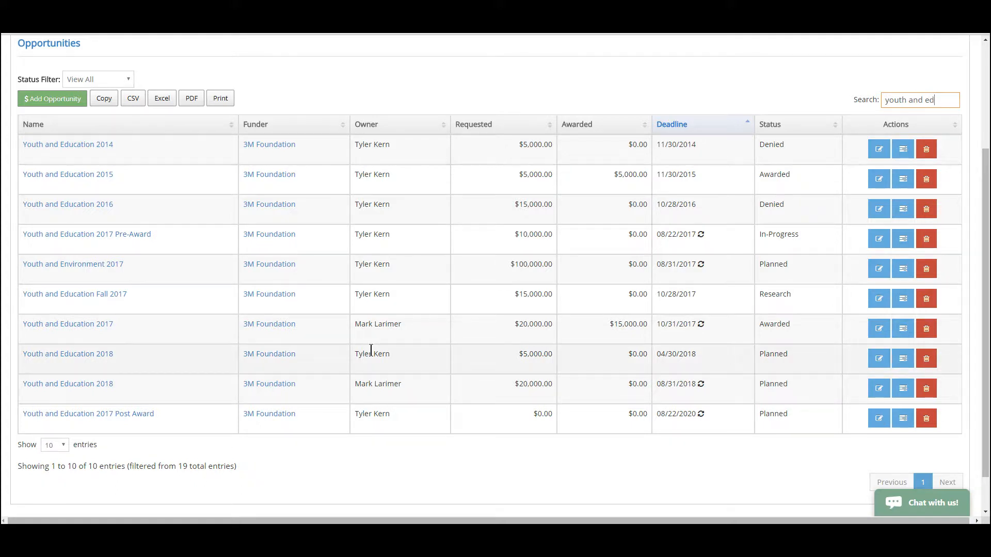
left_click(88, 325)
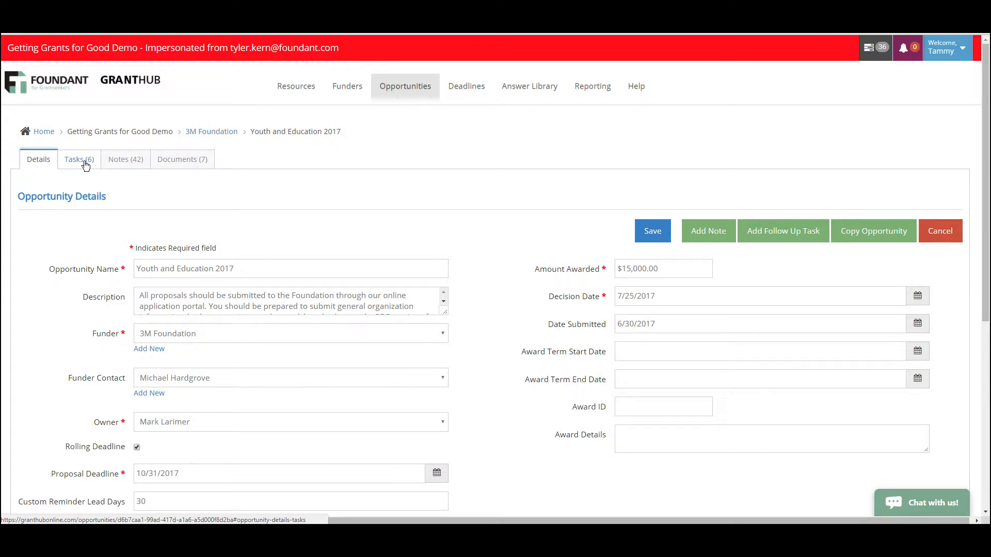
Show the tasks of the Youth and Education 2017 opportunity, including both open and closed ones
left_click(86, 165)
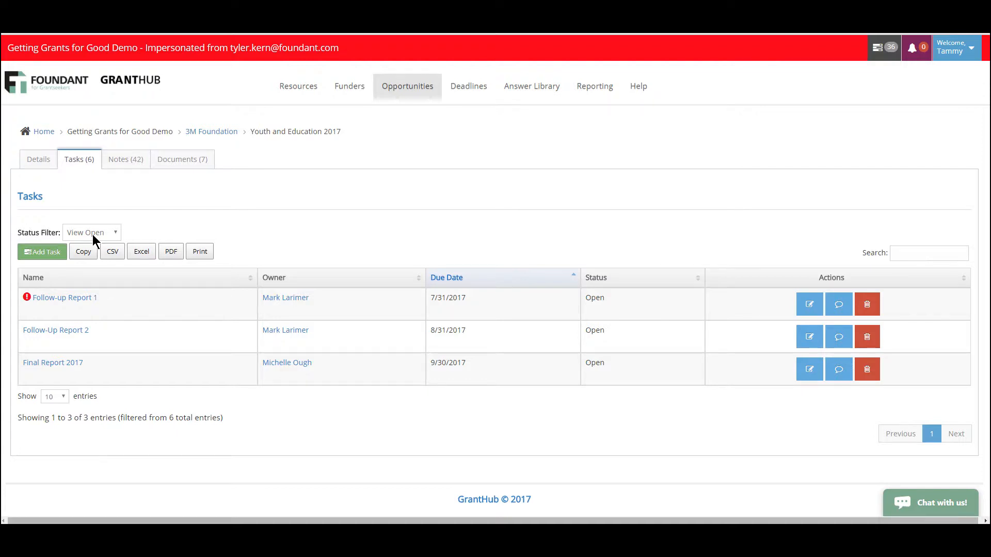
left_click(105, 237)
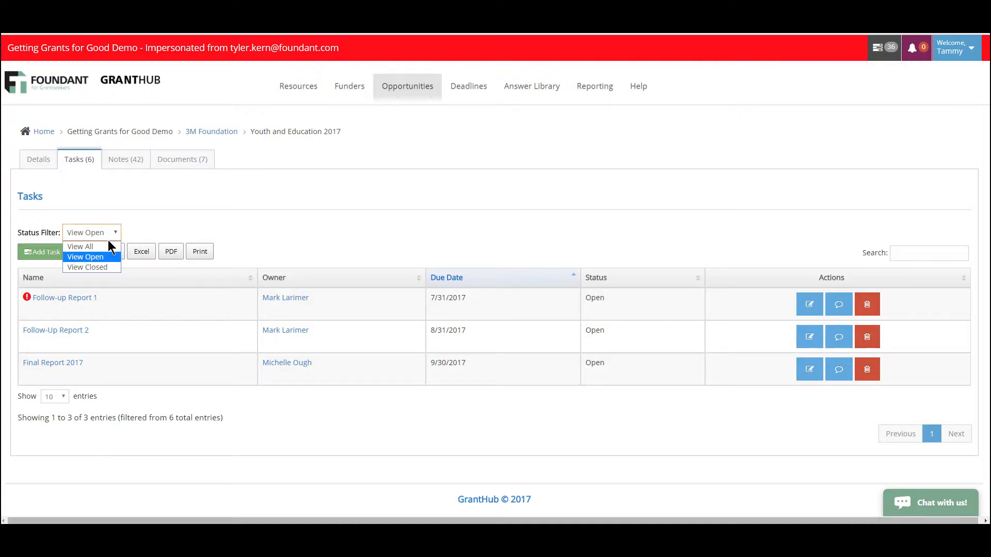
left_click(110, 245)
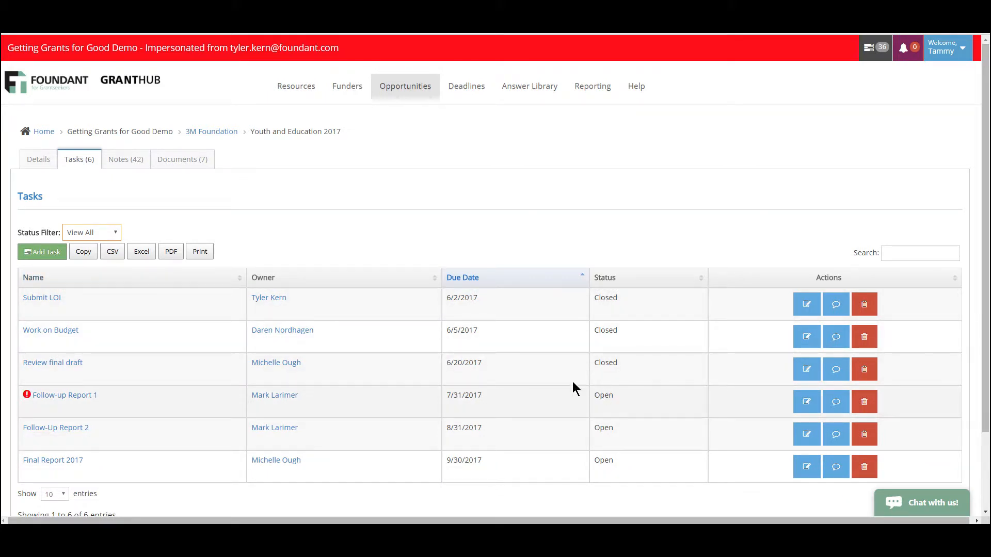
scroll(557, 380, "down", 1)
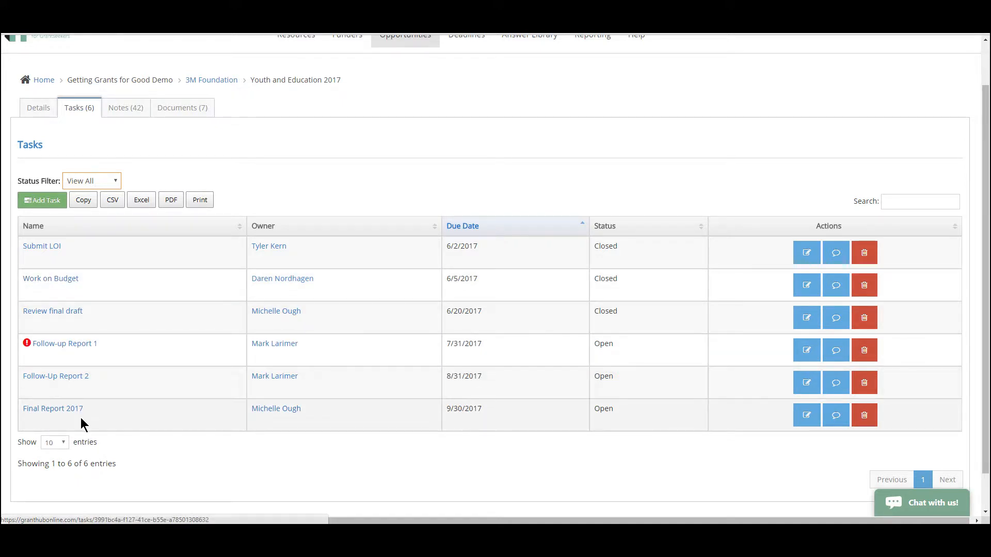
Start a new task for the opportunity and name it "Site visit"
left_click(51, 205)
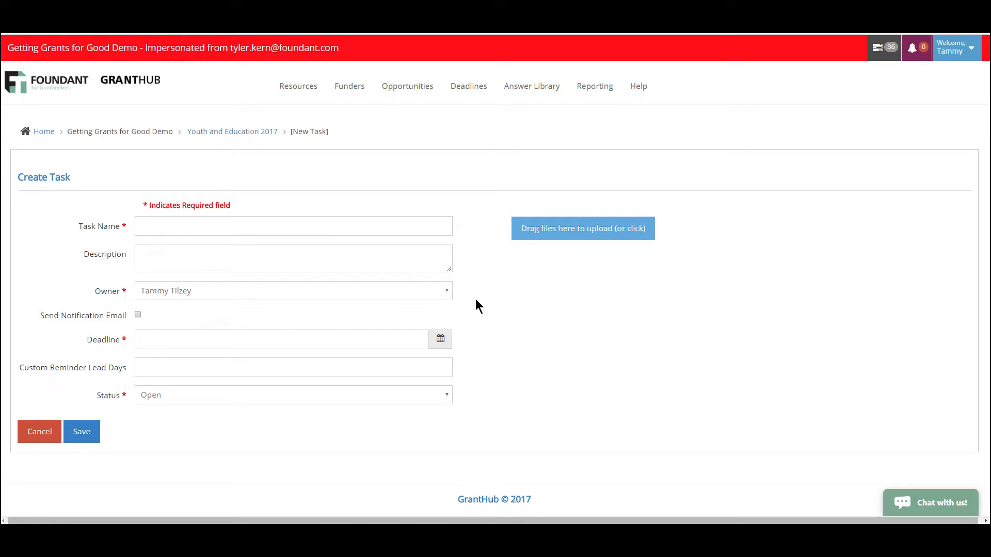
left_click(167, 225)
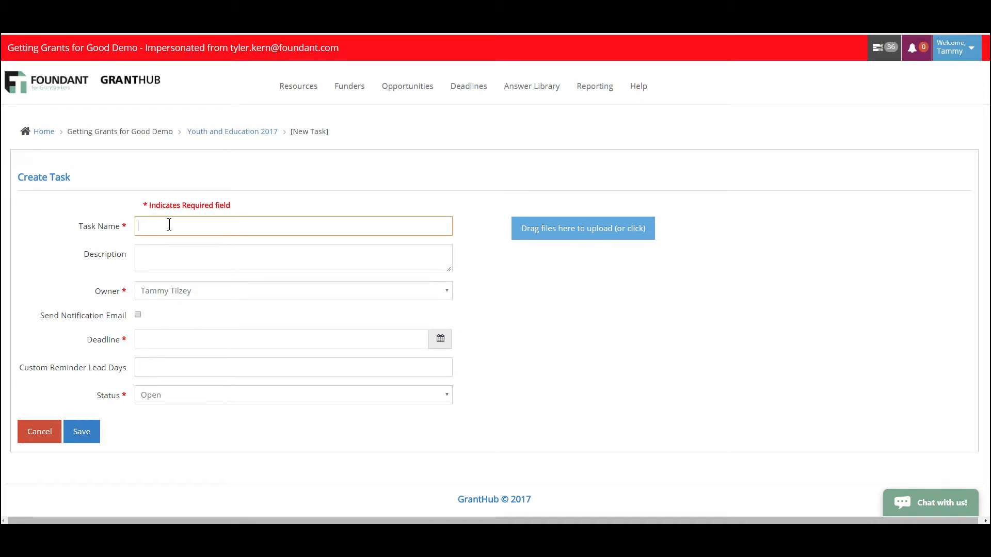
type("Site visit")
left_click(191, 250)
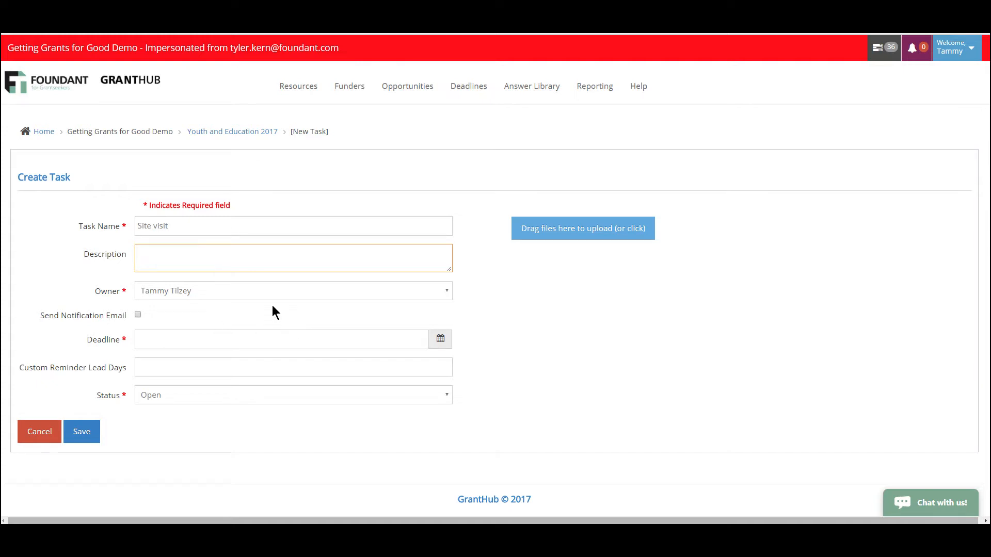
Assign the task to a different team member as owner and enable the notification email
left_click(256, 289)
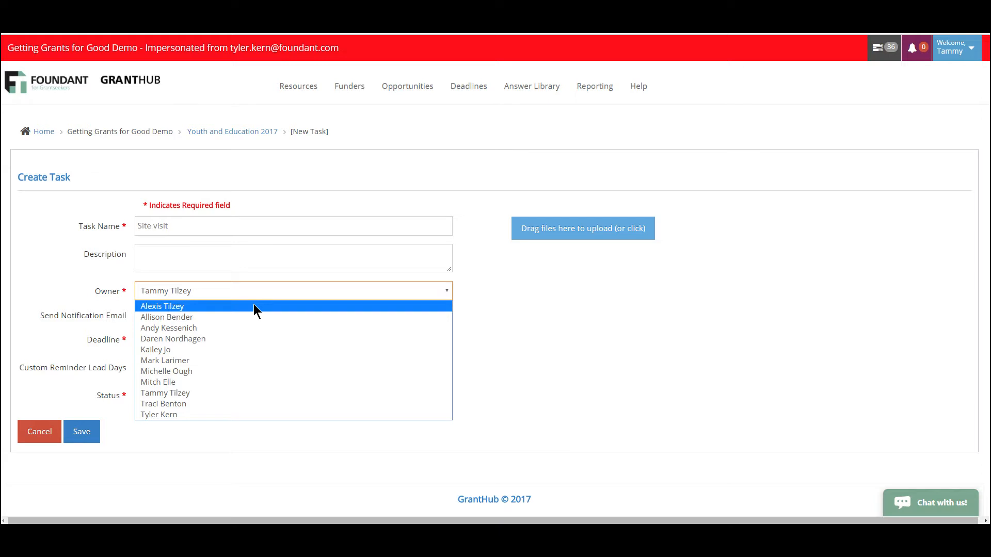
left_click(250, 363)
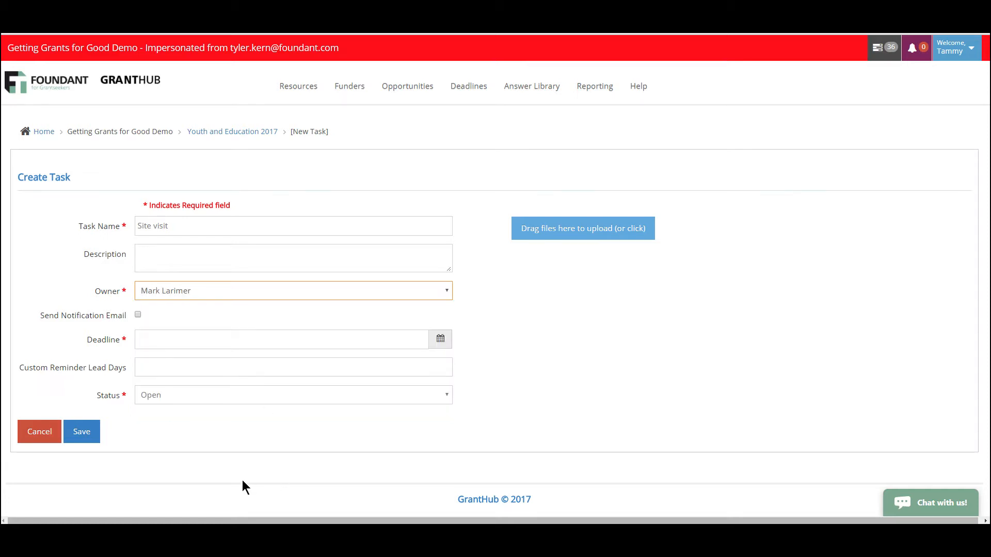
left_click(138, 315)
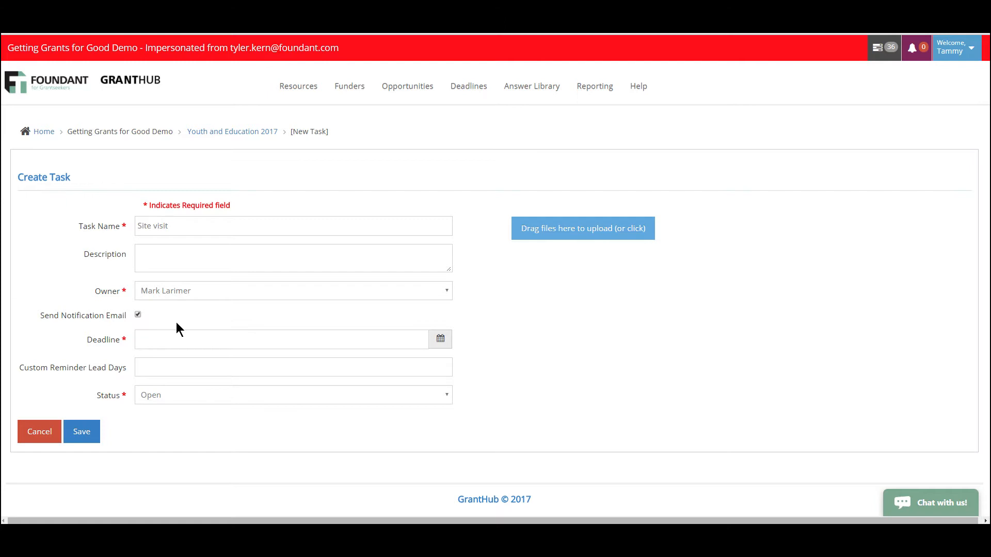
Set the task's deadline to 10/02/2017
left_click(177, 340)
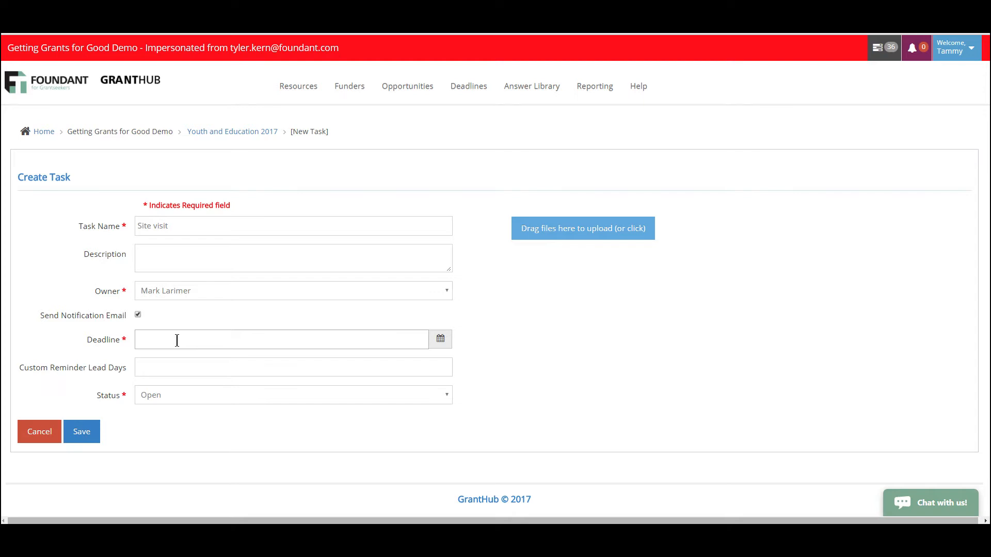
left_click(177, 340)
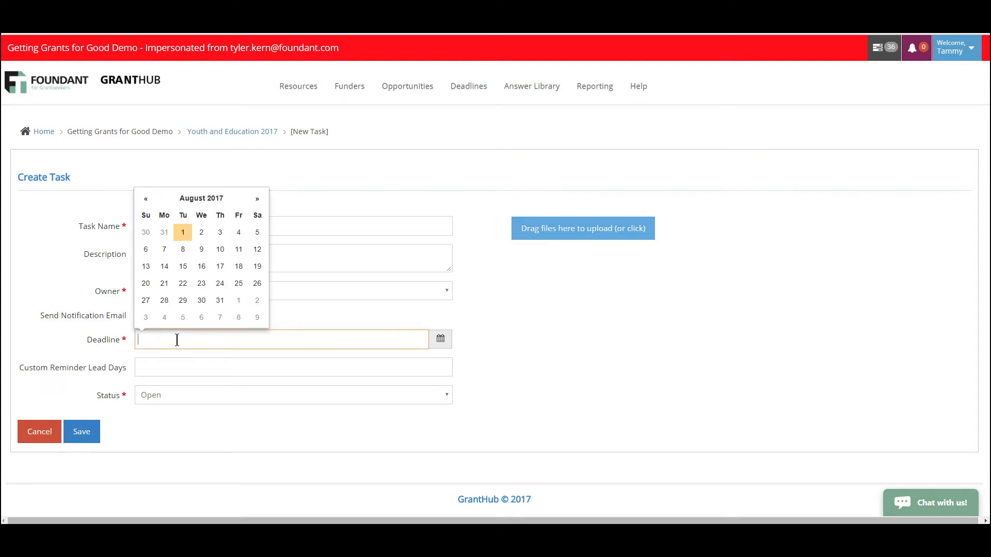
left_click(257, 202)
left_click(257, 202)
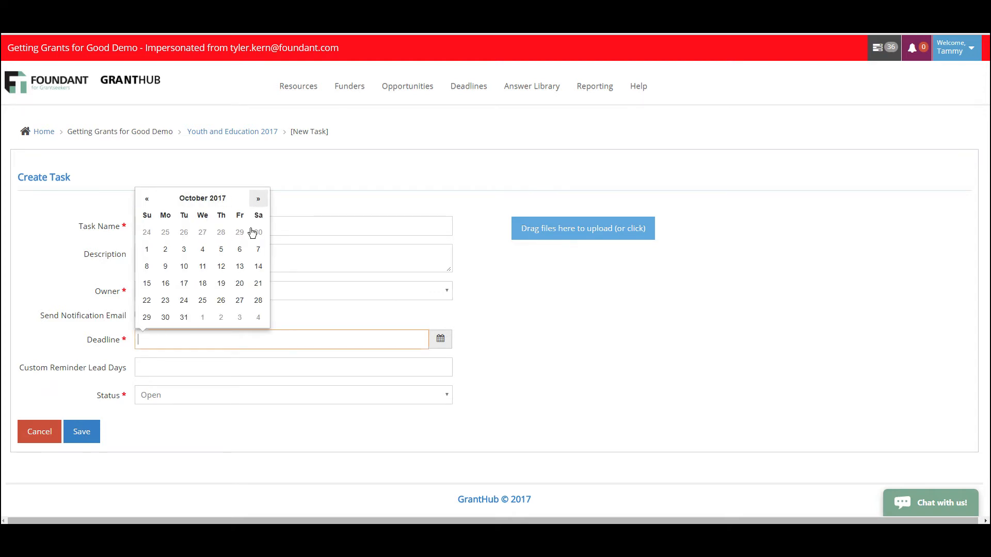
left_click(165, 252)
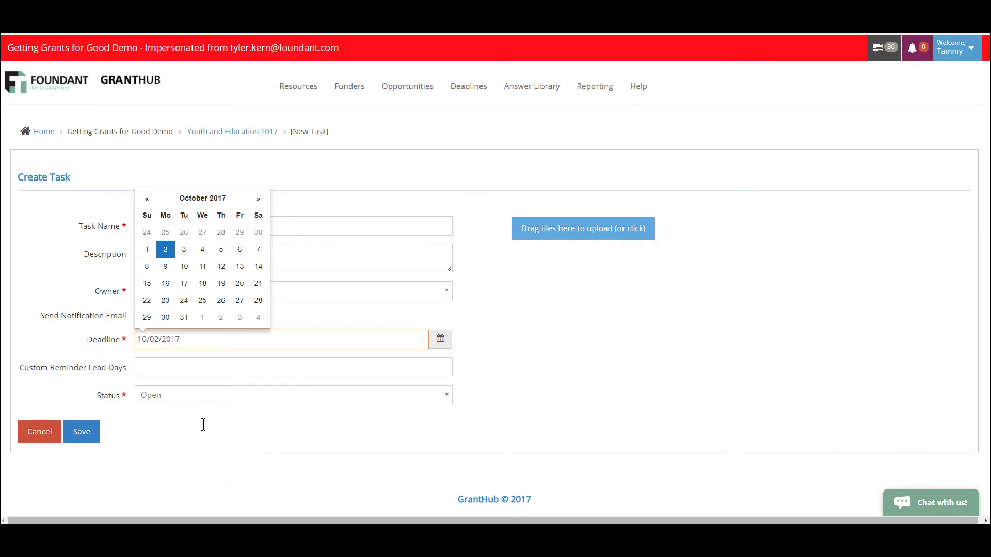
Set the task's custom reminder lead days to 20 and review the available status options
left_click(179, 366)
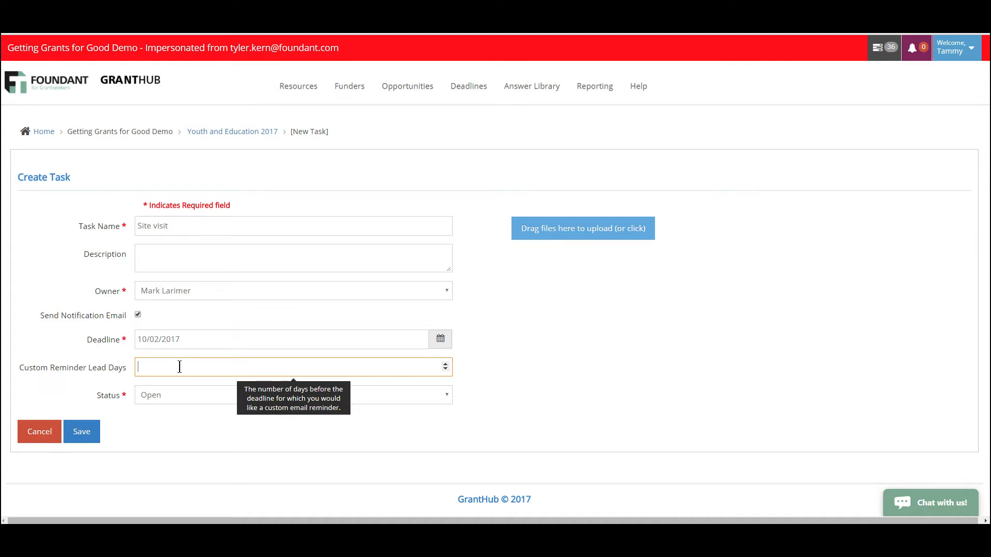
left_click(180, 339)
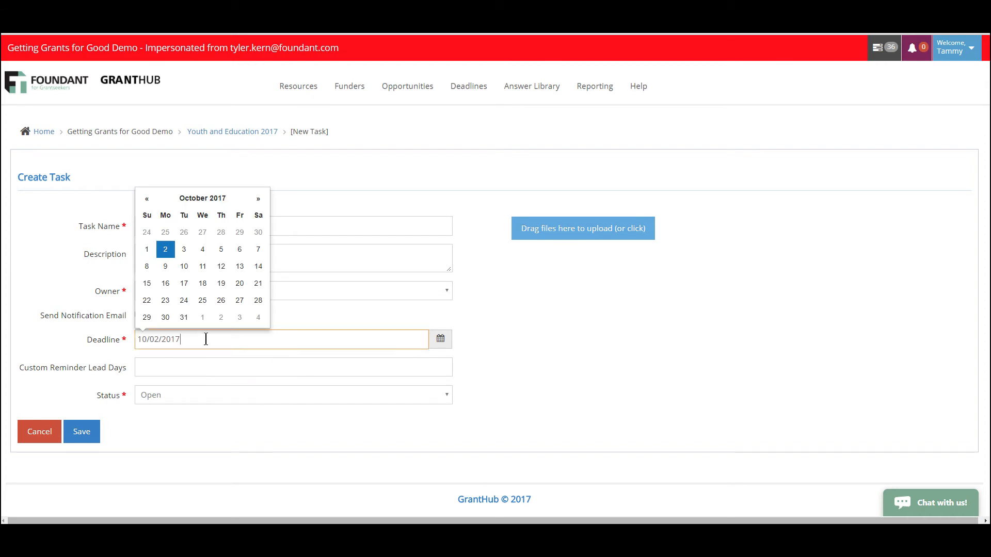
left_click(209, 369)
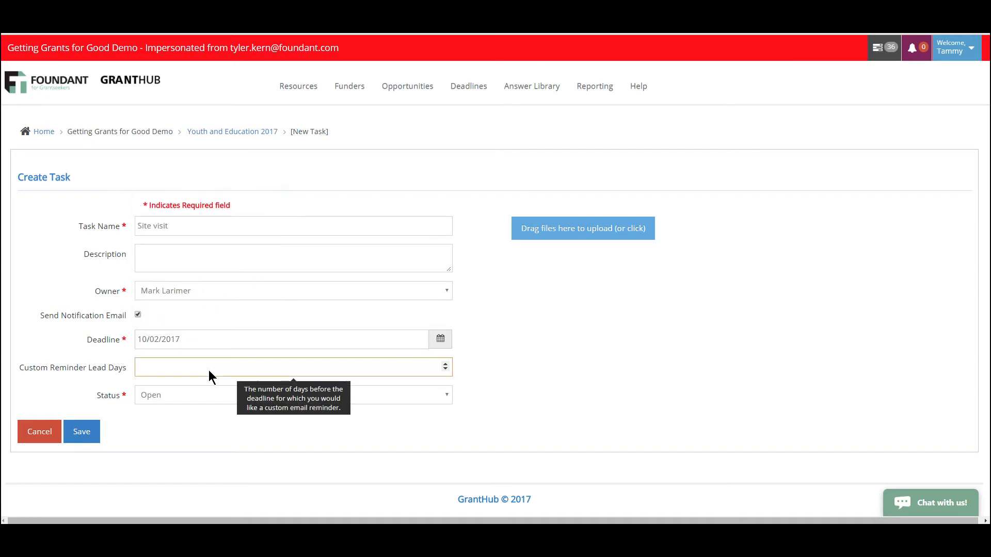
type("20")
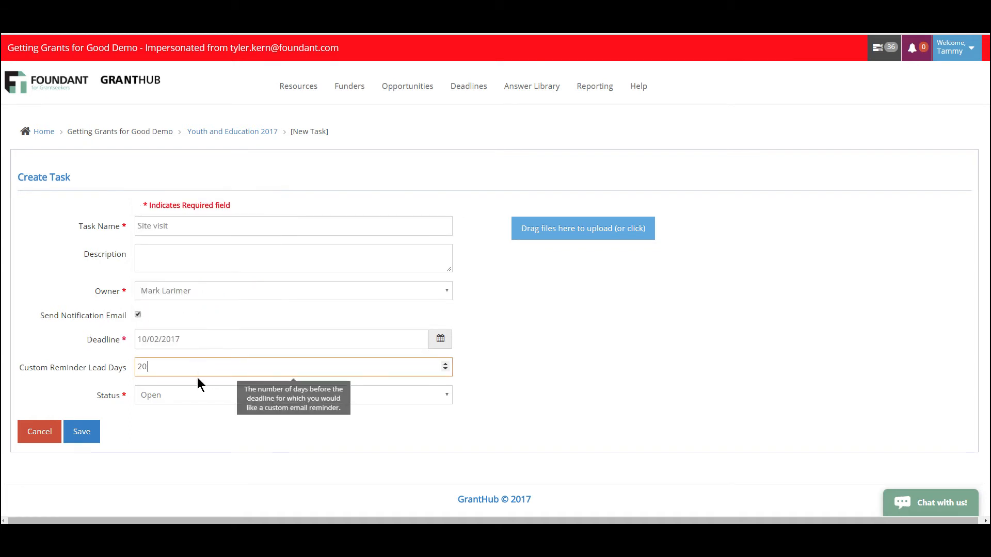
left_click(198, 400)
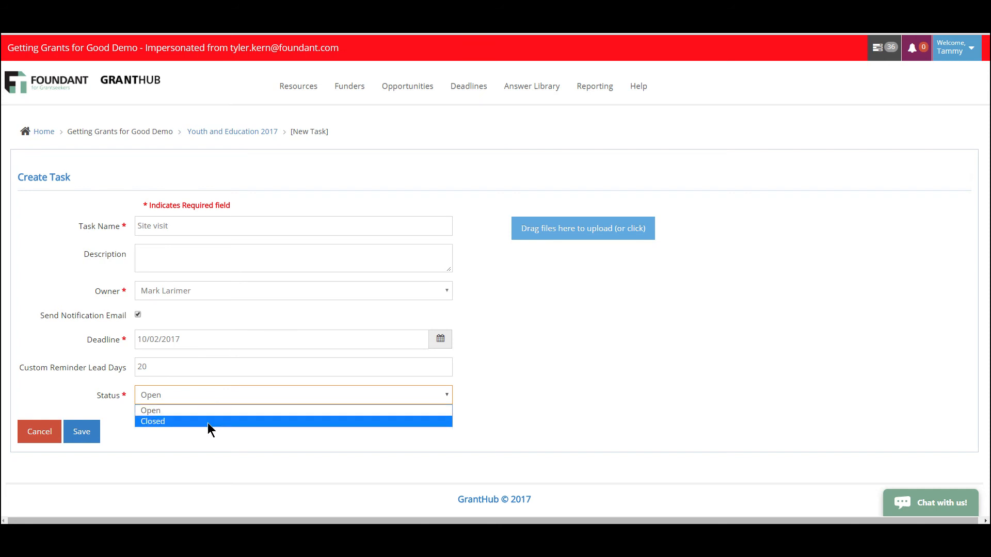
left_click(541, 437)
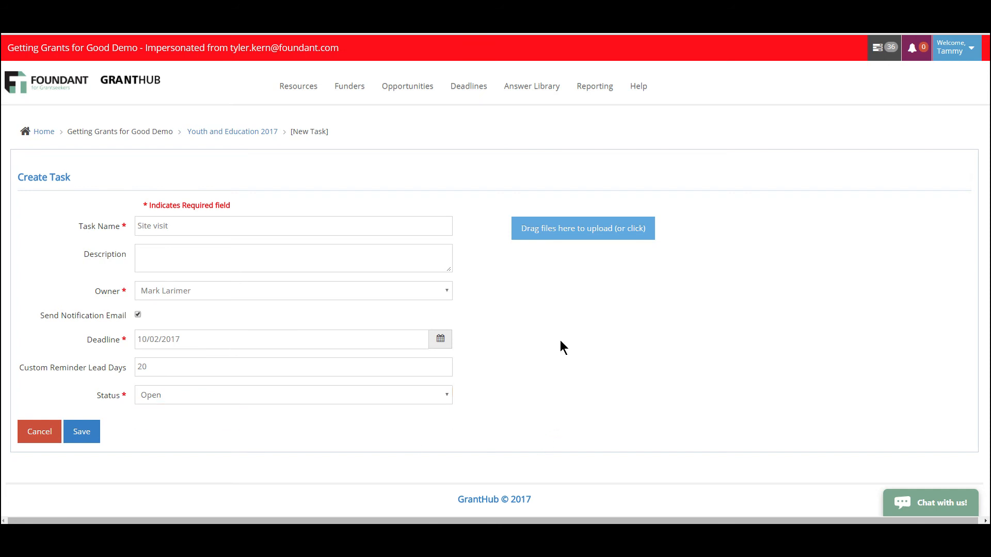